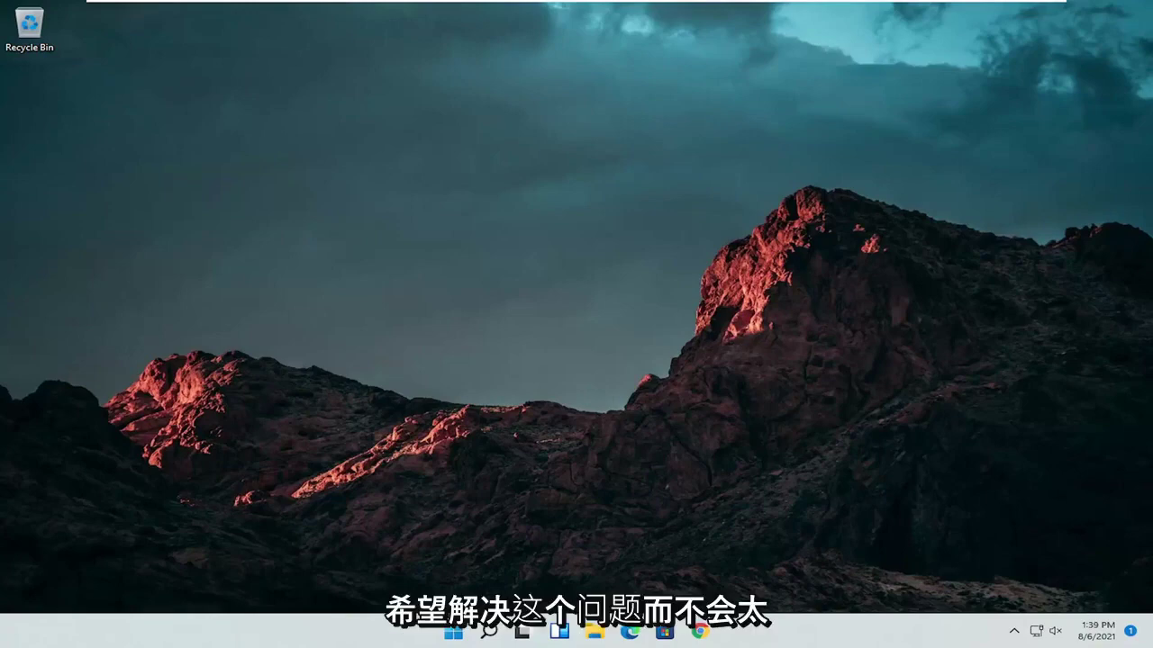
Search Windows for "control panel" and open the Control Panel app
left_click(489, 631)
type("cont")
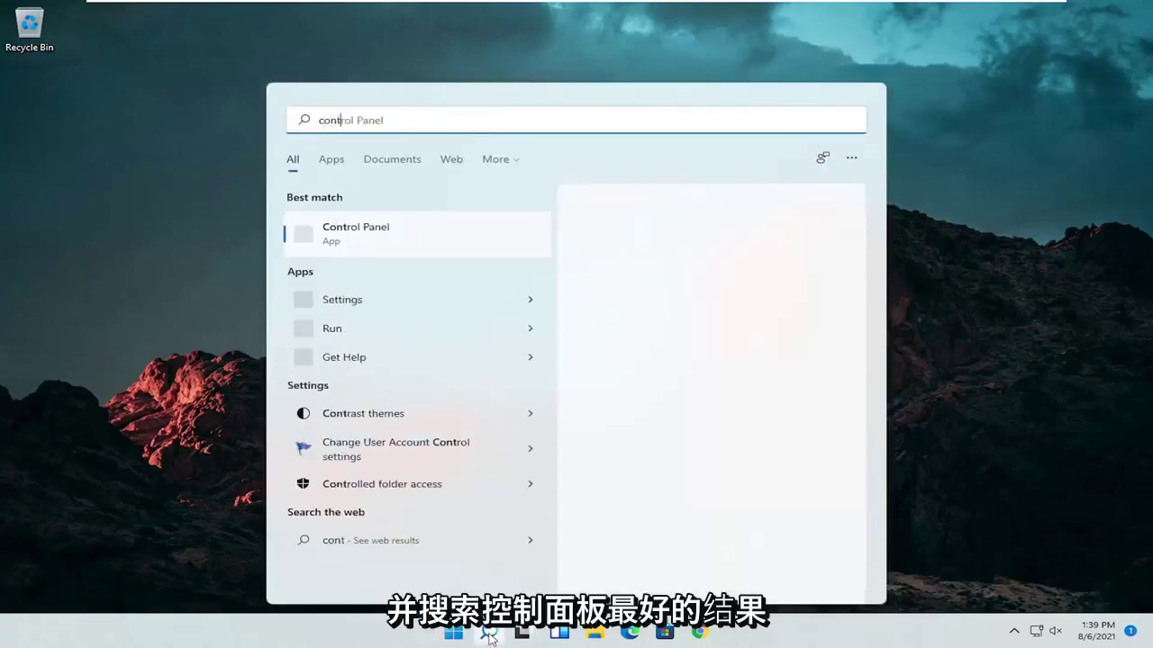
type("rol panel")
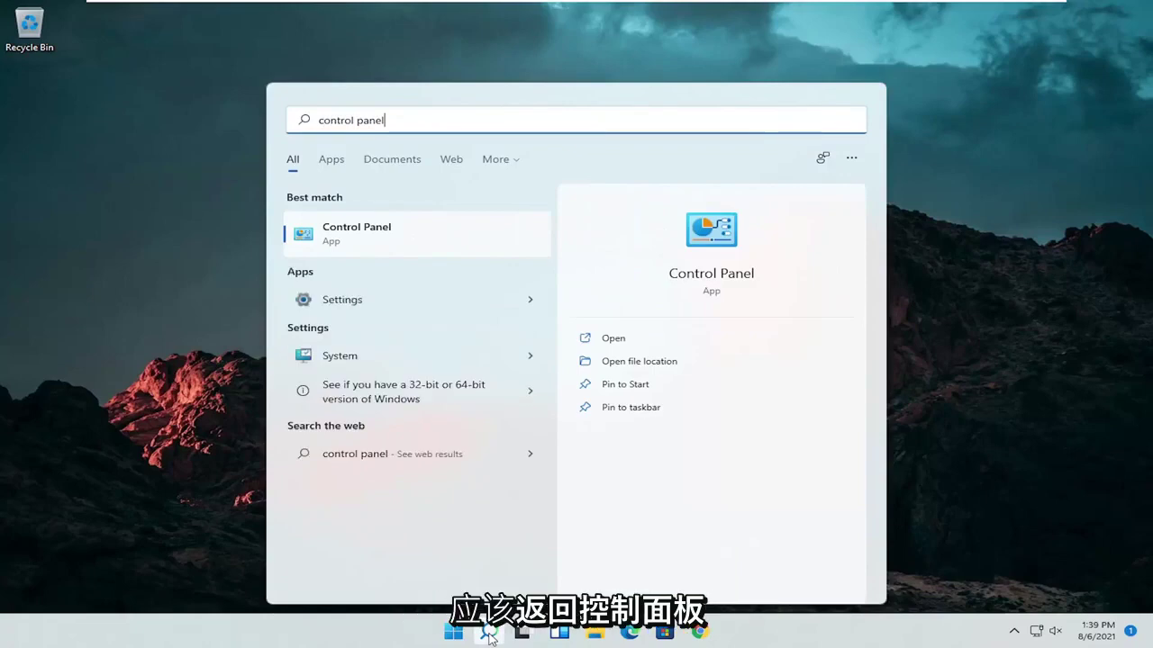
left_click(397, 238)
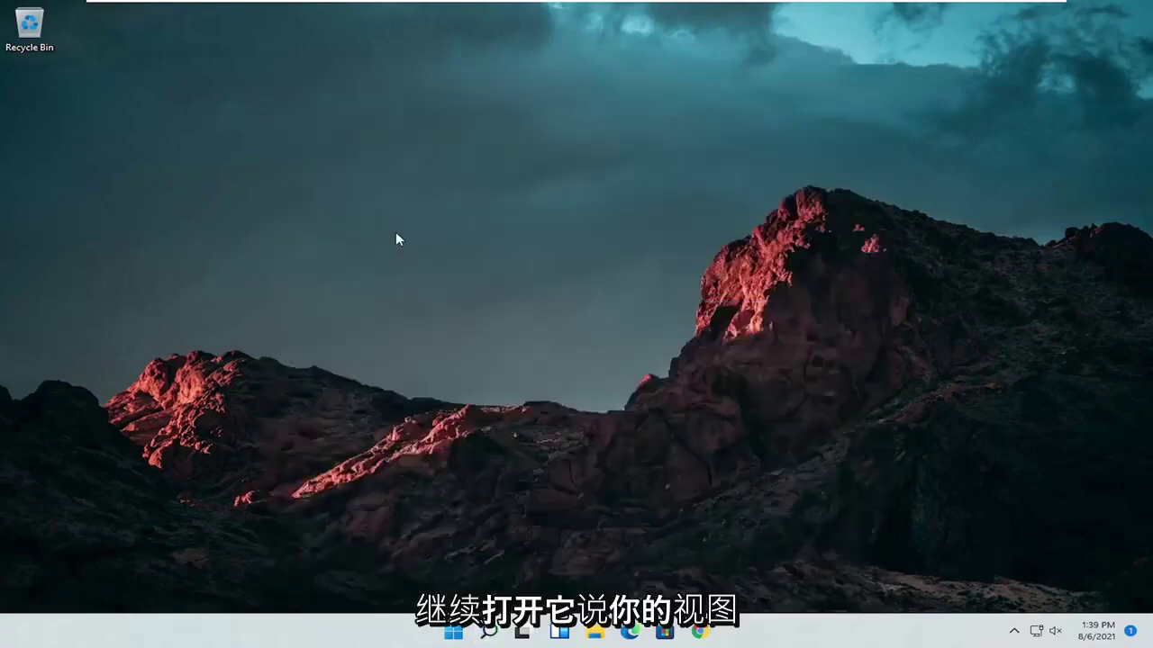
Switch the Control Panel view to large icons and open the Mouse settings
left_click(822, 184)
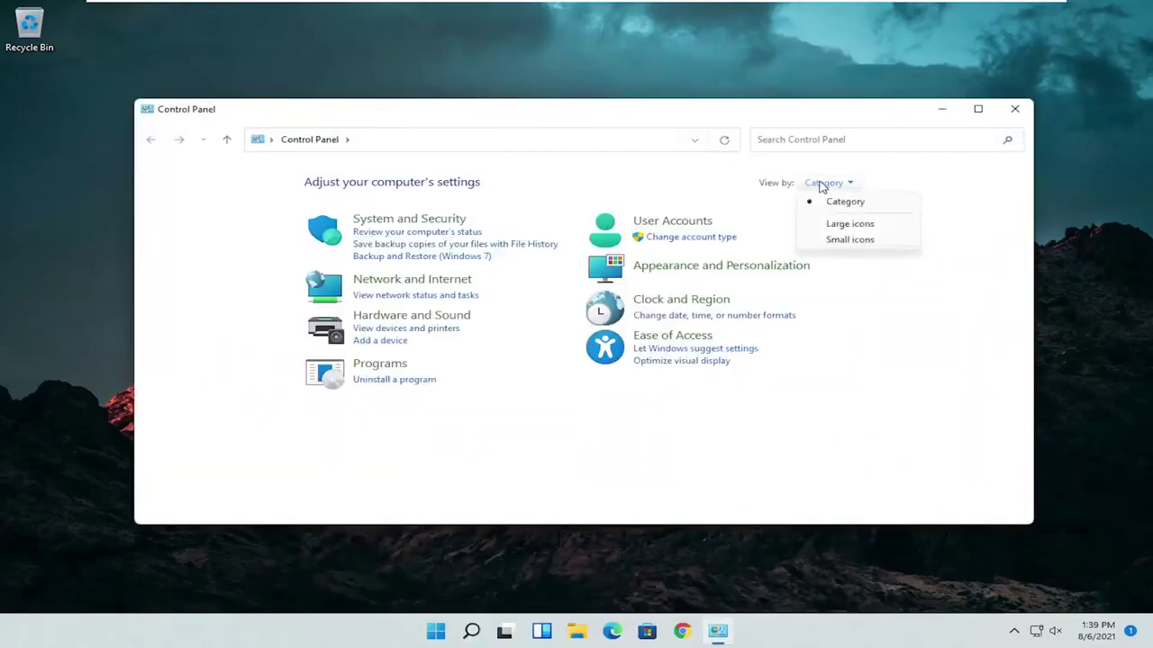
left_click(849, 224)
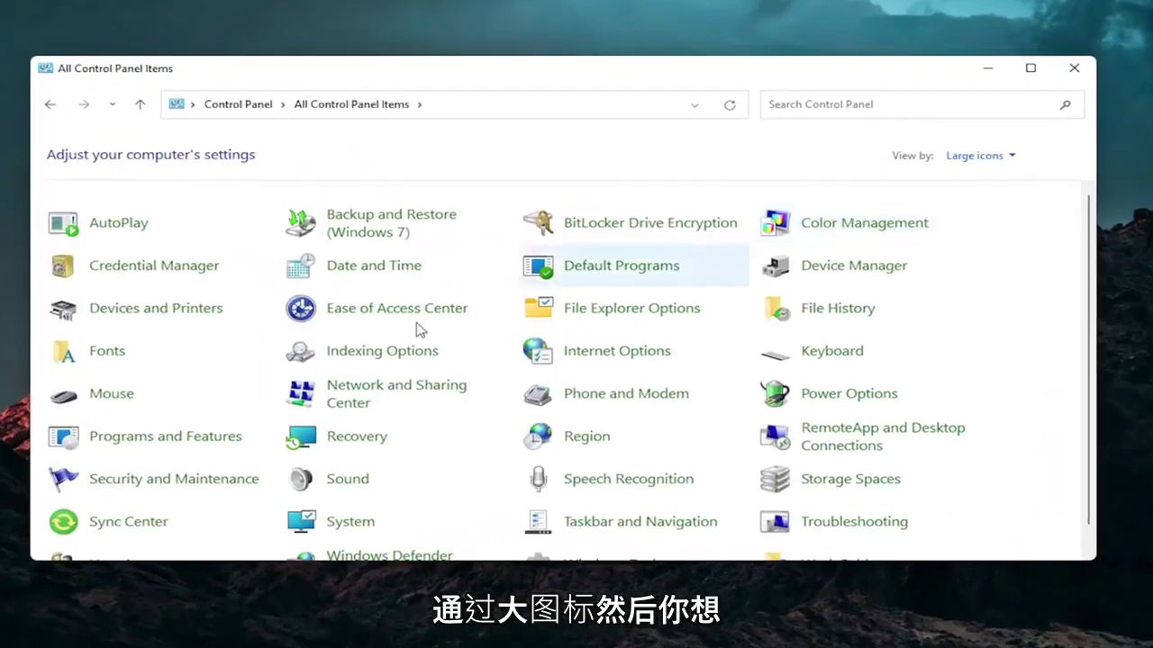
left_click(108, 400)
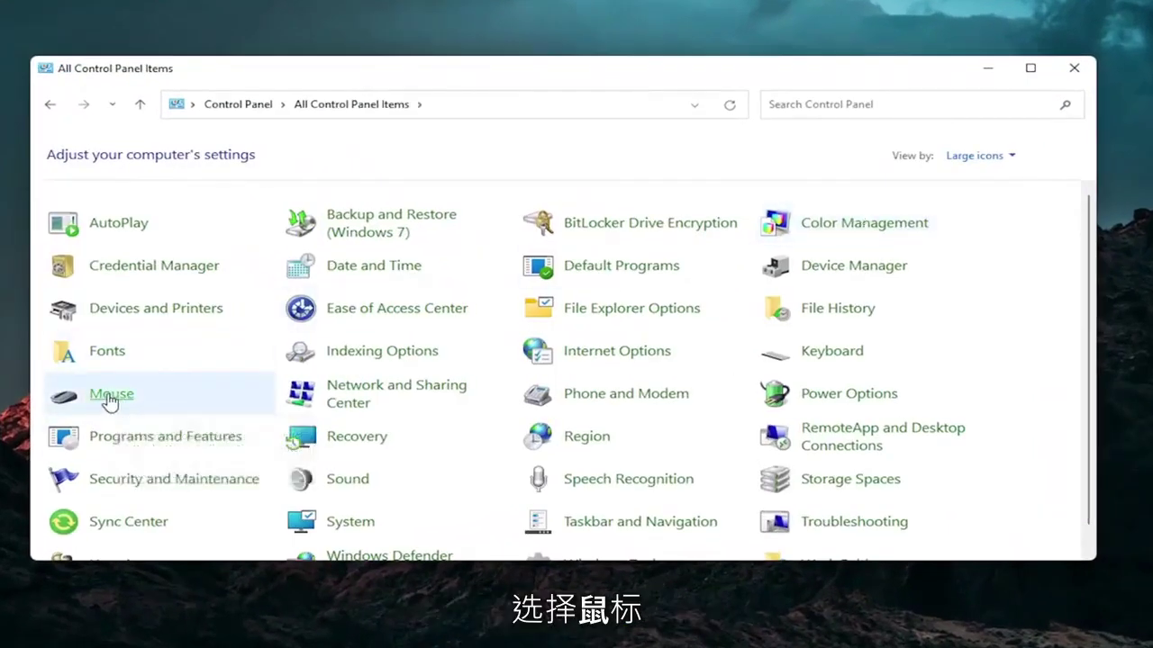
left_click_drag(229, 91, 601, 117)
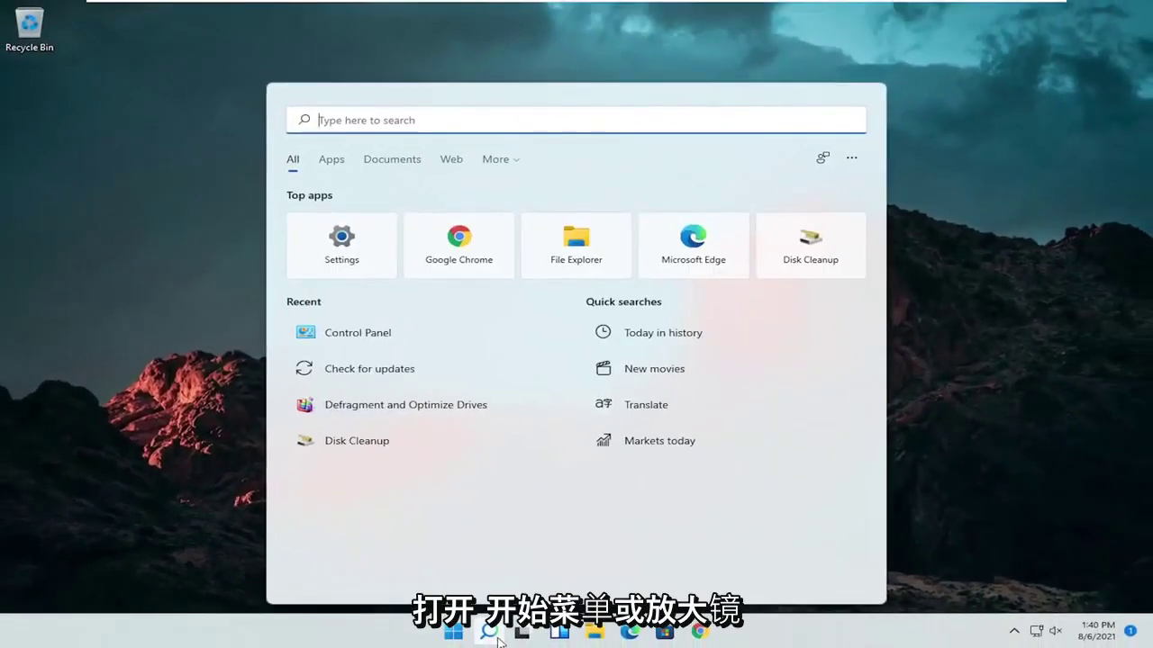
Search Windows for "device manager" and open Device Manager
type("dev")
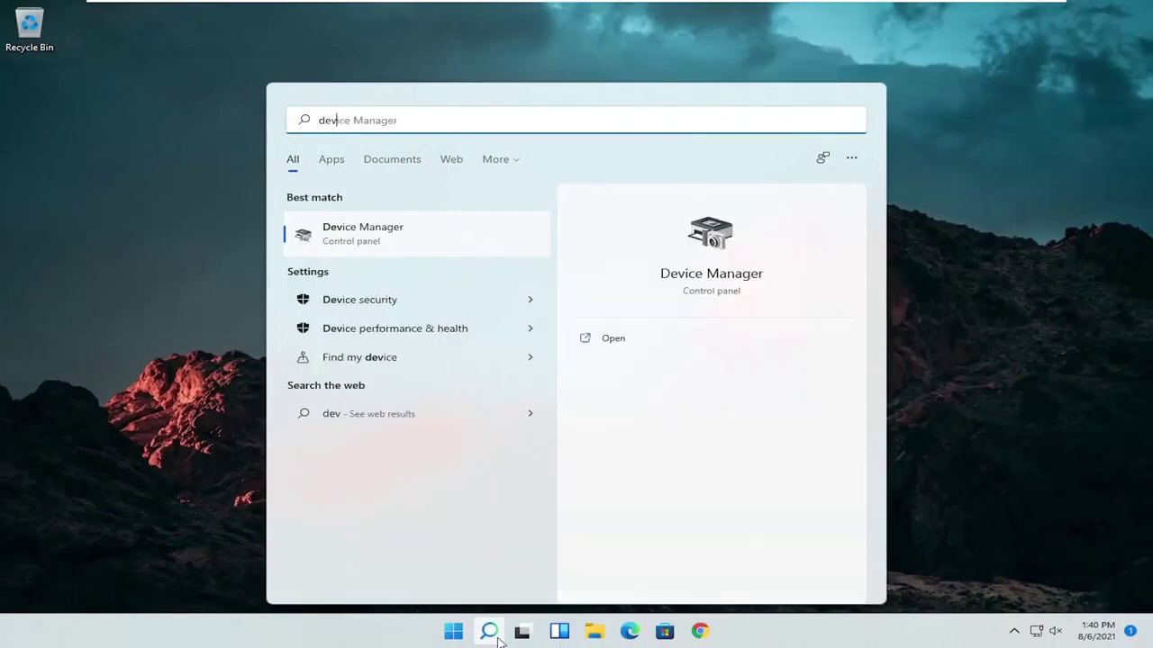
type("ice manager")
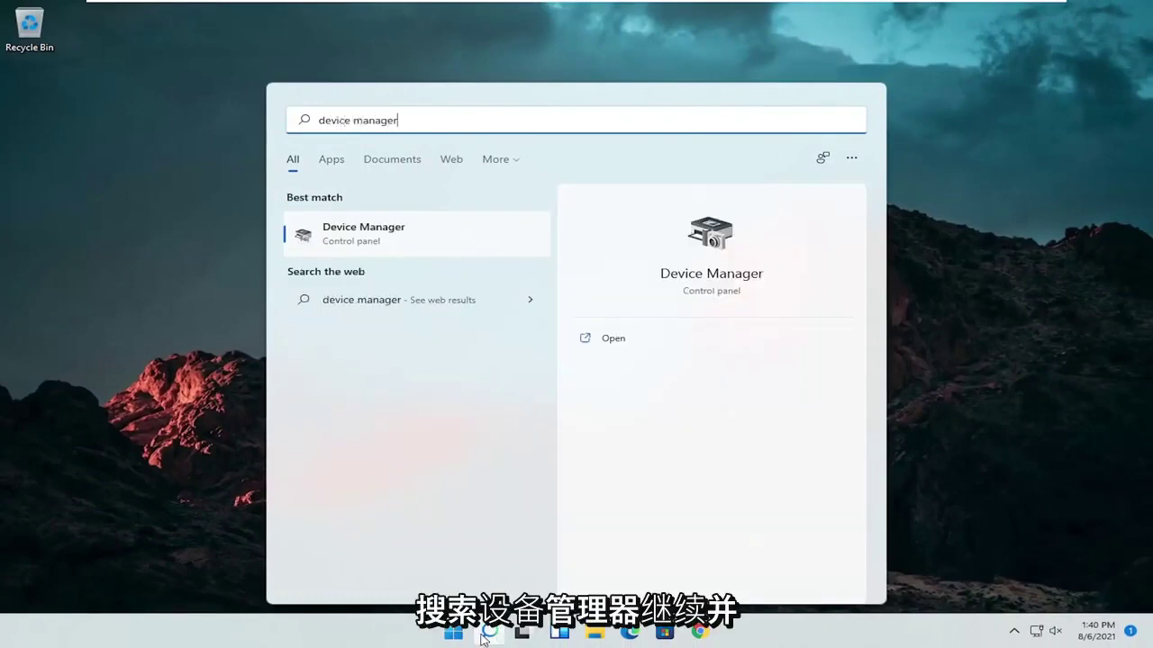
left_click(357, 232)
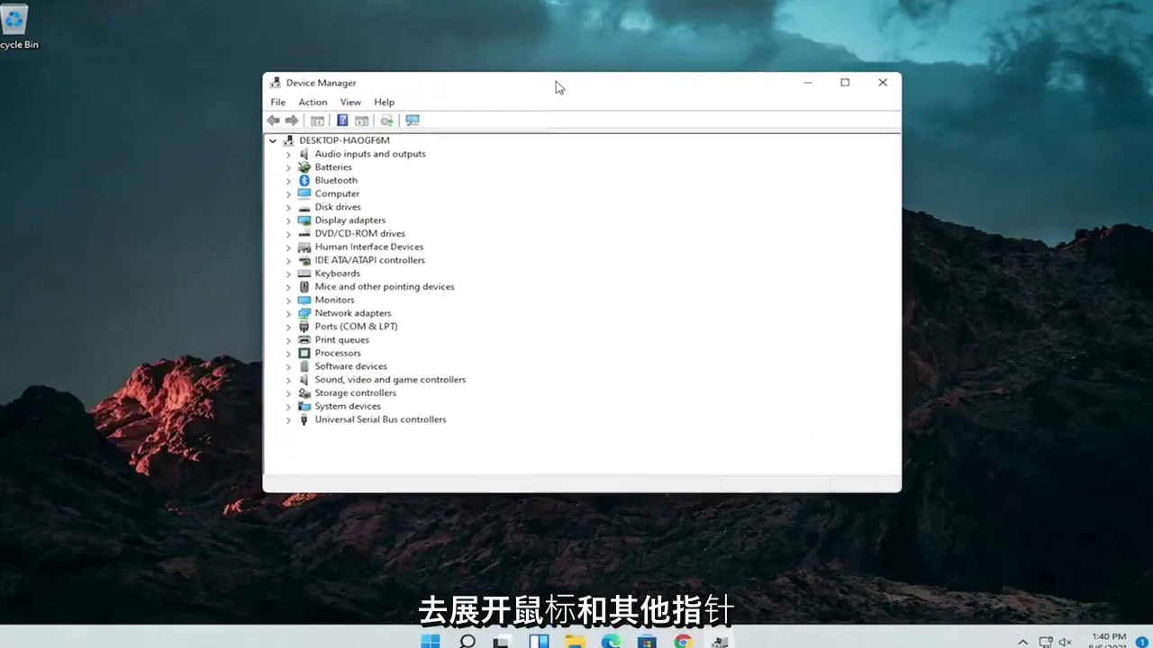
Expand Mice and other pointing devices and start a driver update for the HID-compliant mouse
double_click(321, 316)
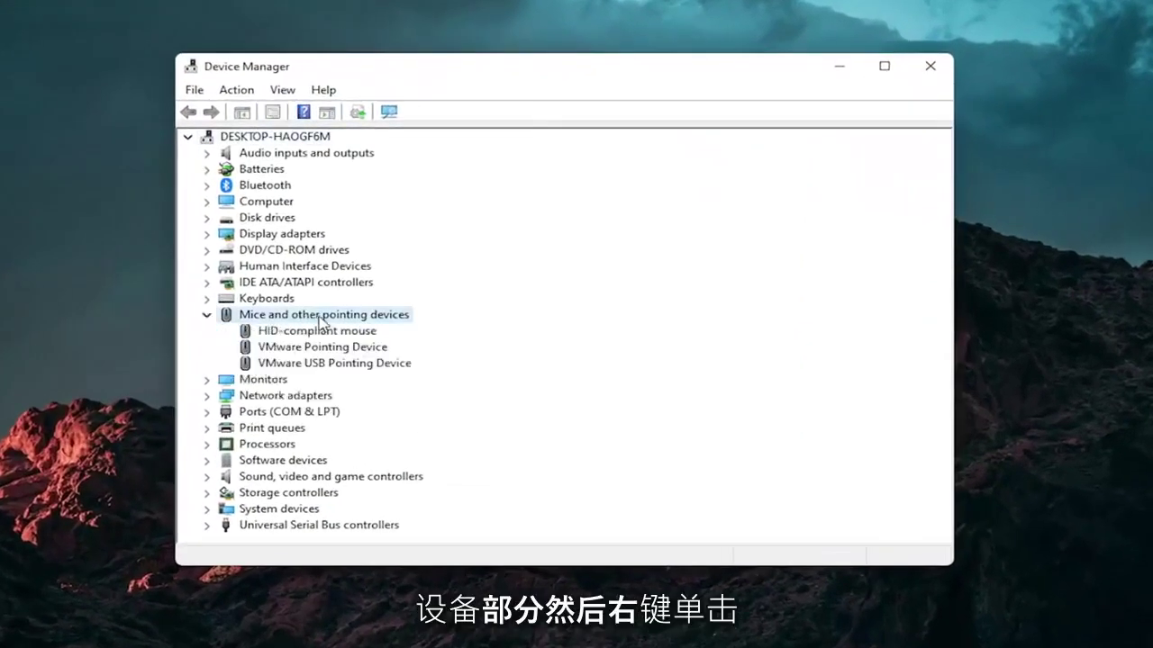
left_click(320, 331)
right_click(320, 332)
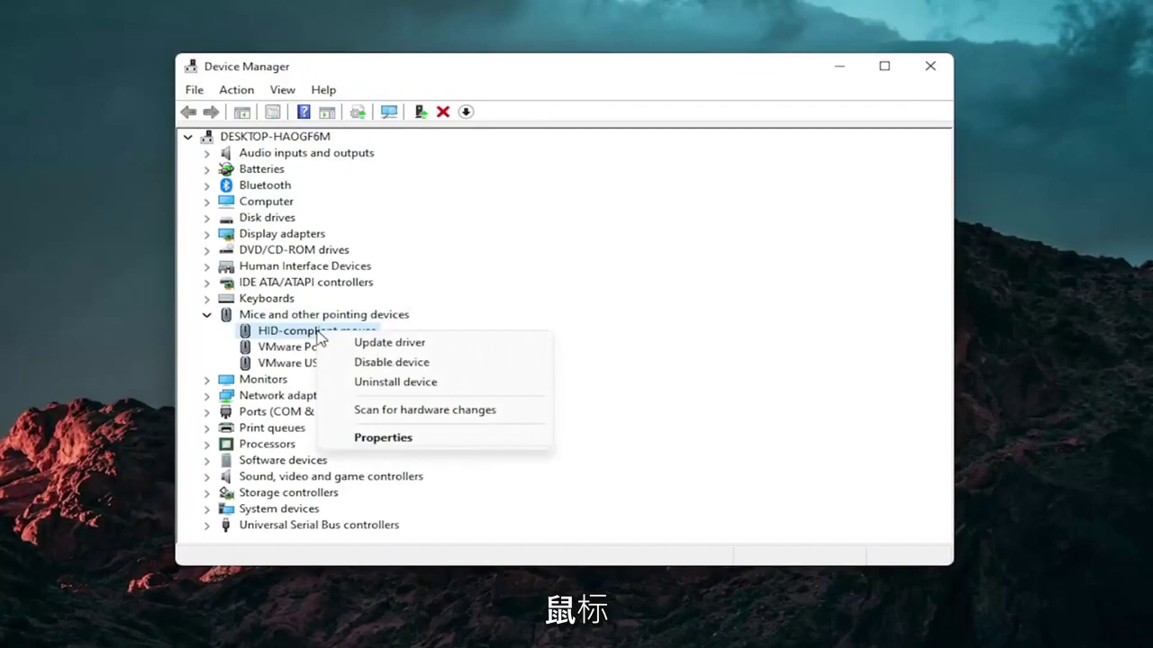
left_click(420, 346)
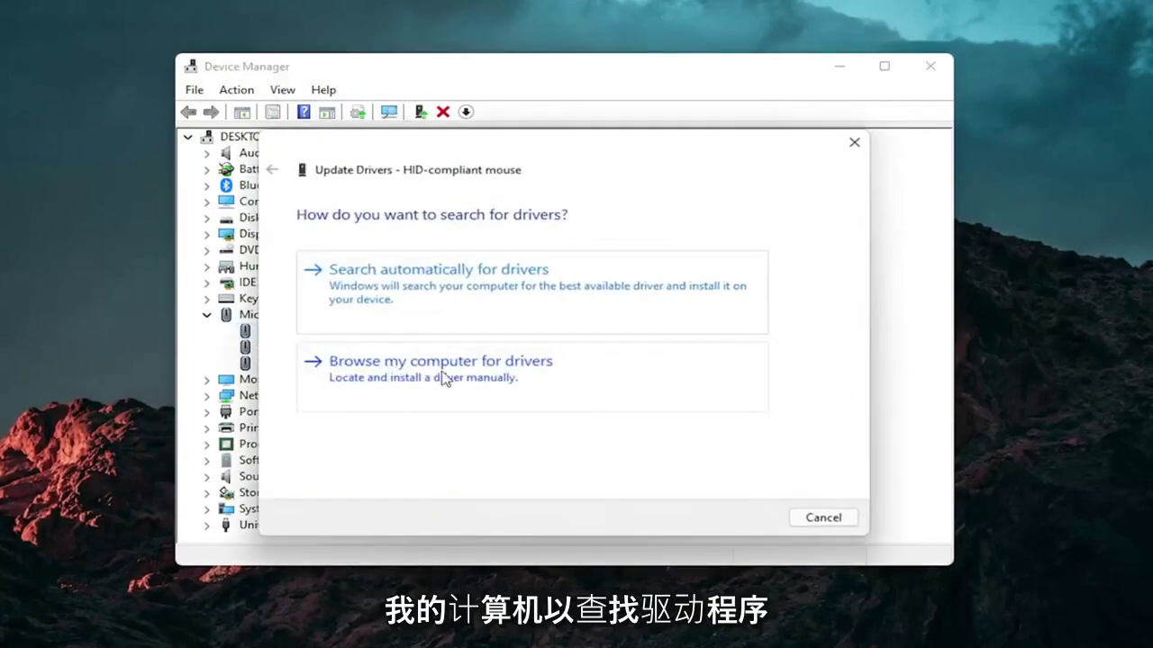
Install the HID-compliant mouse driver picked from the list of available drivers on the computer, and close Device Manager
left_click(446, 378)
left_click(390, 418)
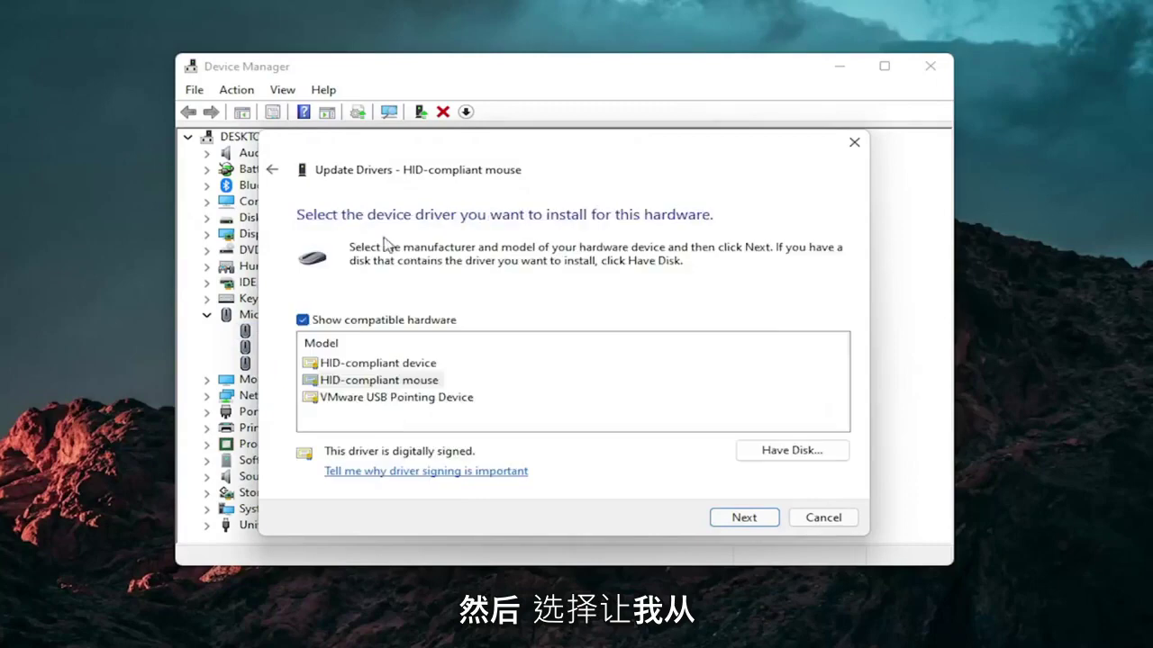
left_click(271, 169)
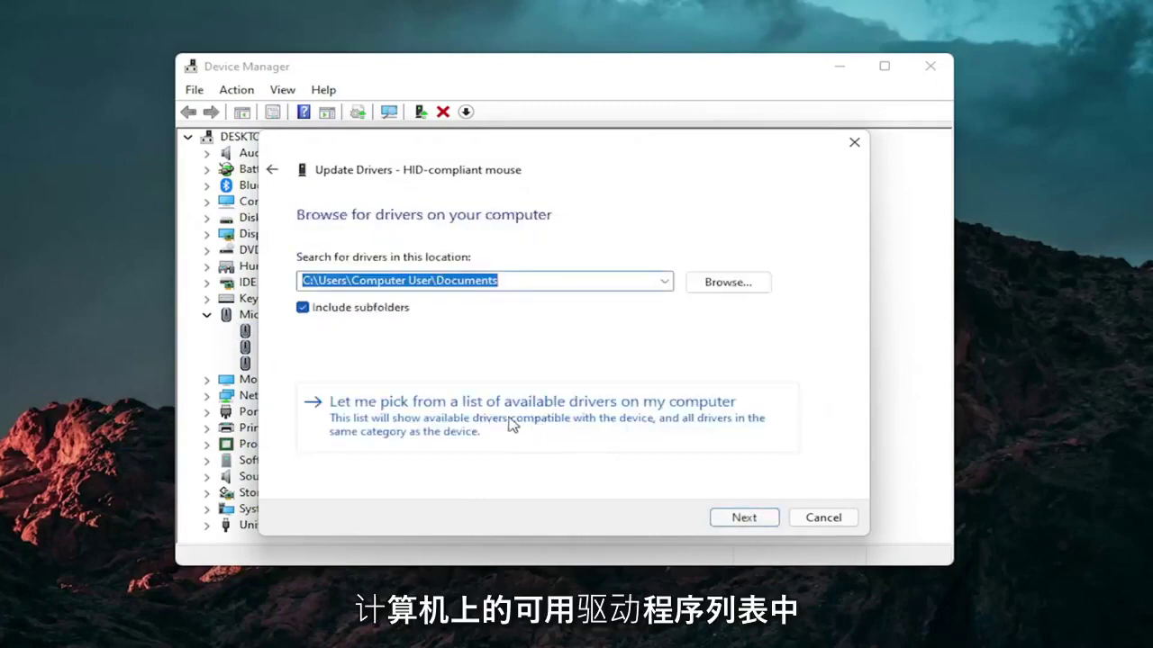
left_click(519, 418)
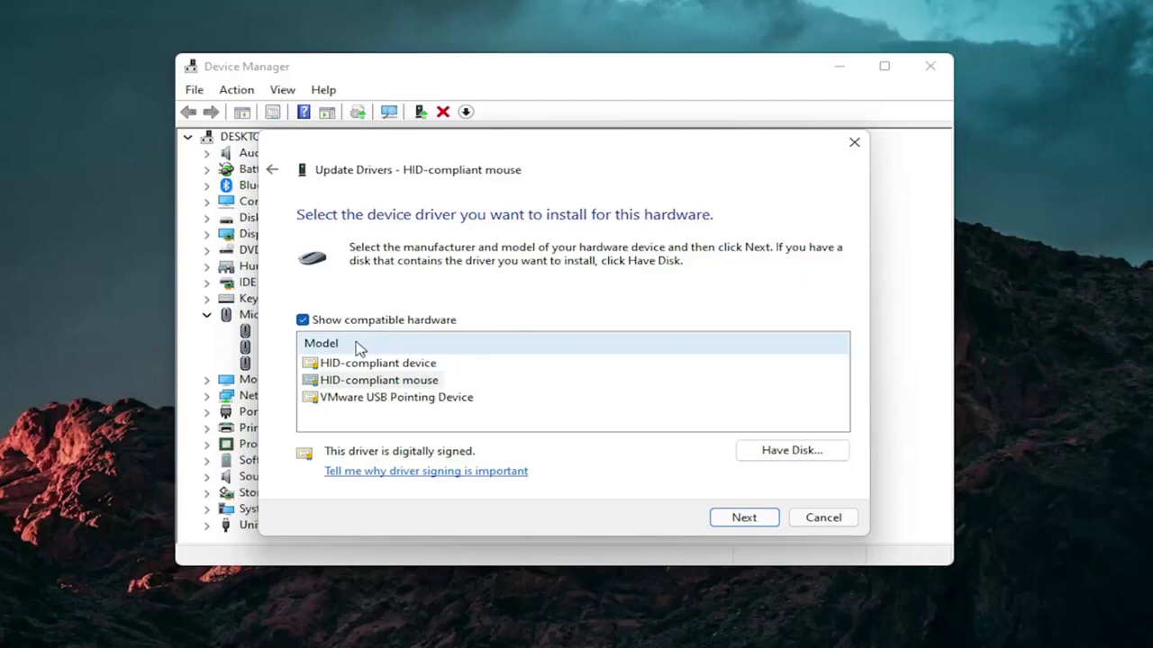
left_click(755, 520)
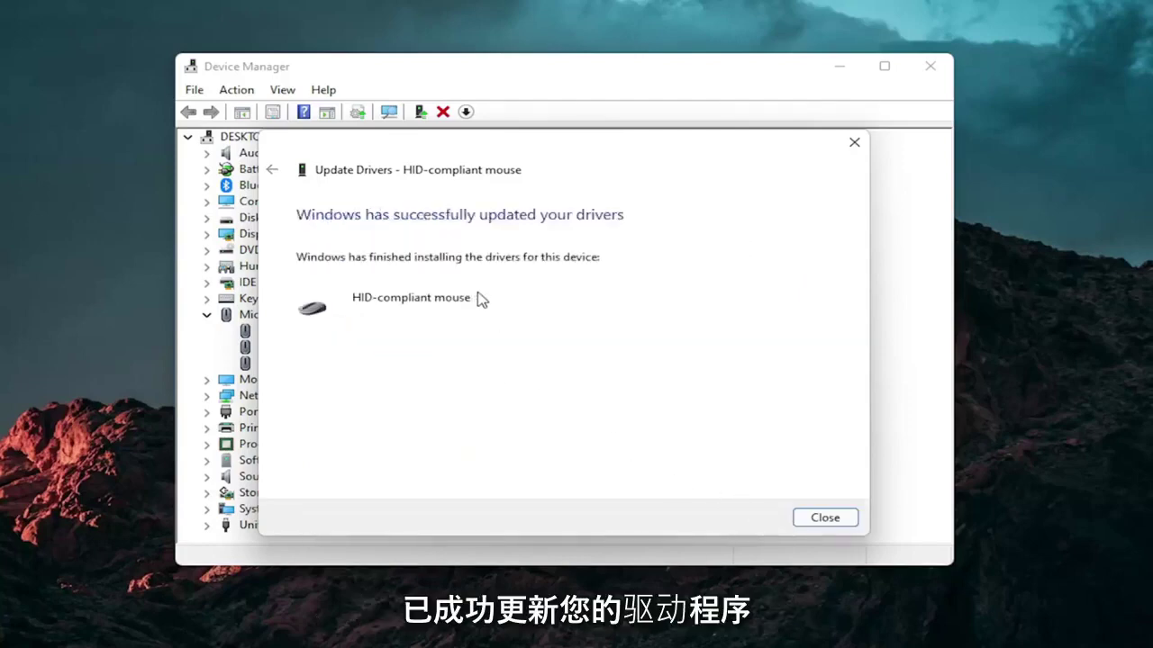
left_click(808, 511)
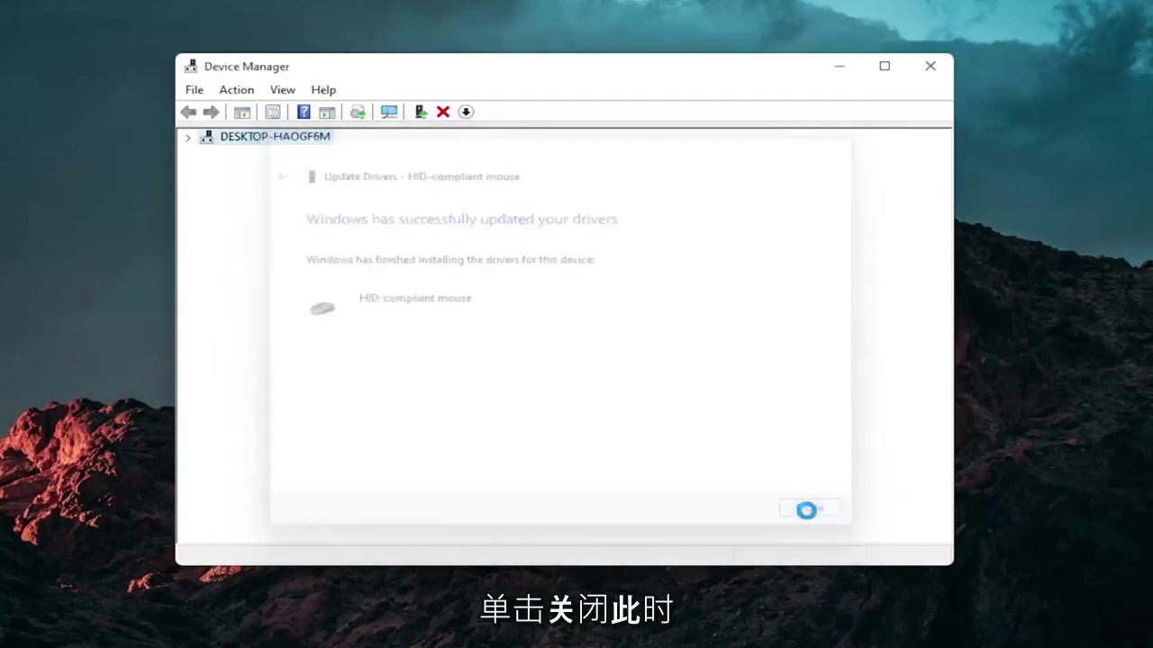
left_click(209, 314)
left_click(927, 77)
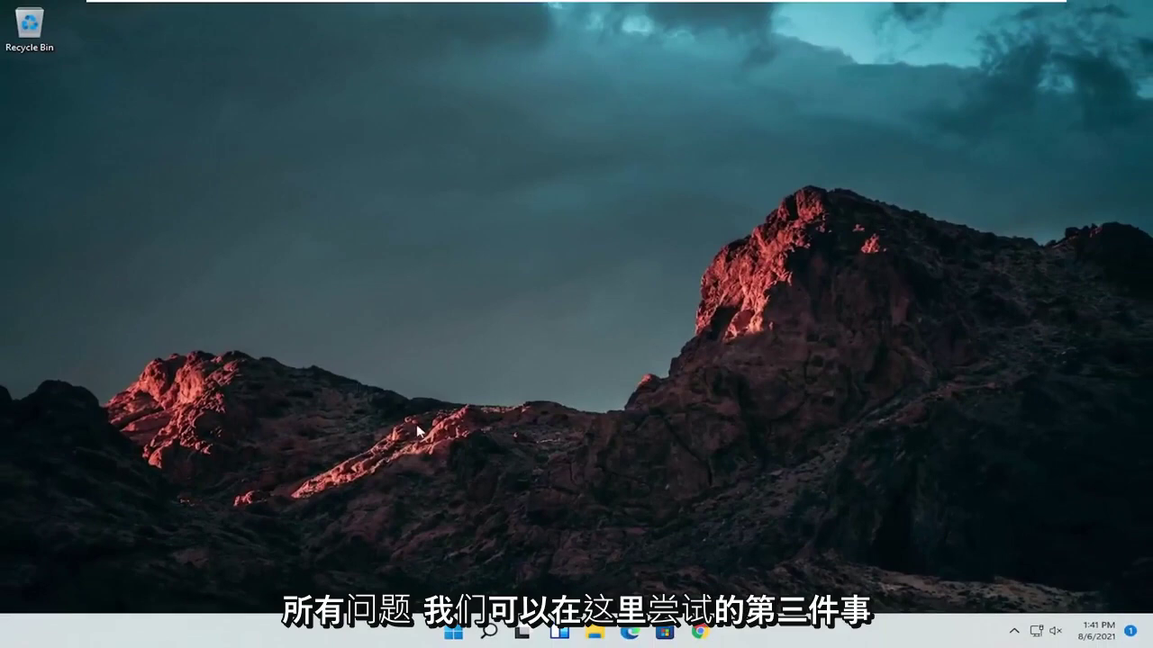
Search Windows for "troubleshoot", open Troubleshoot settings and show the other troubleshooters
left_click(489, 631)
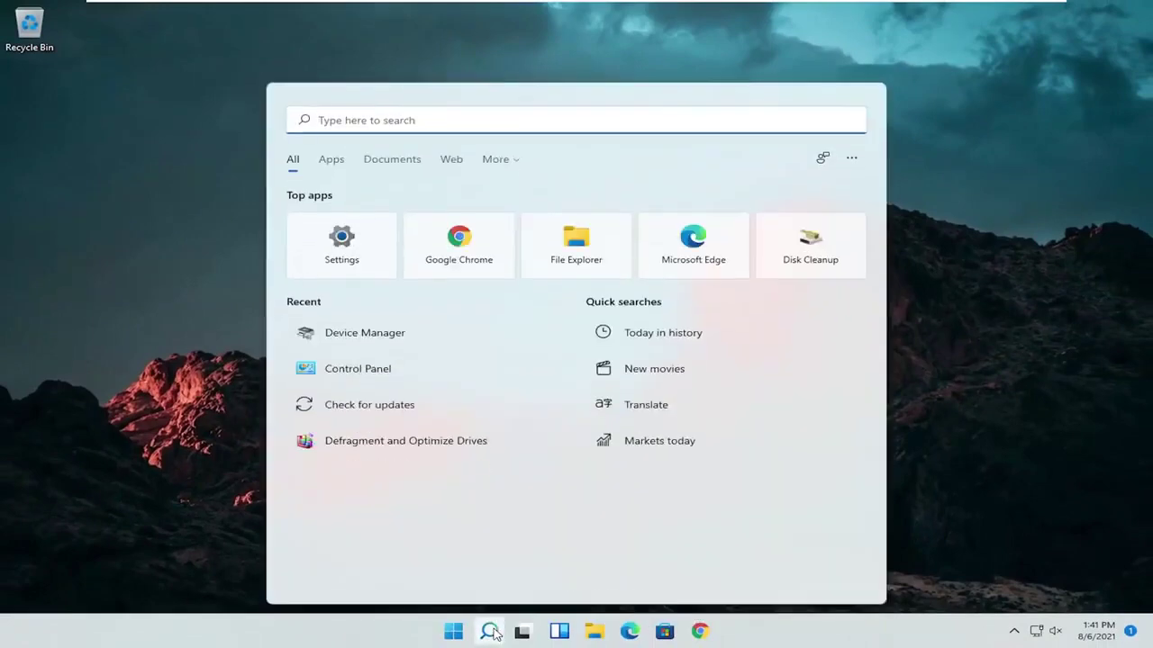
type("trouble")
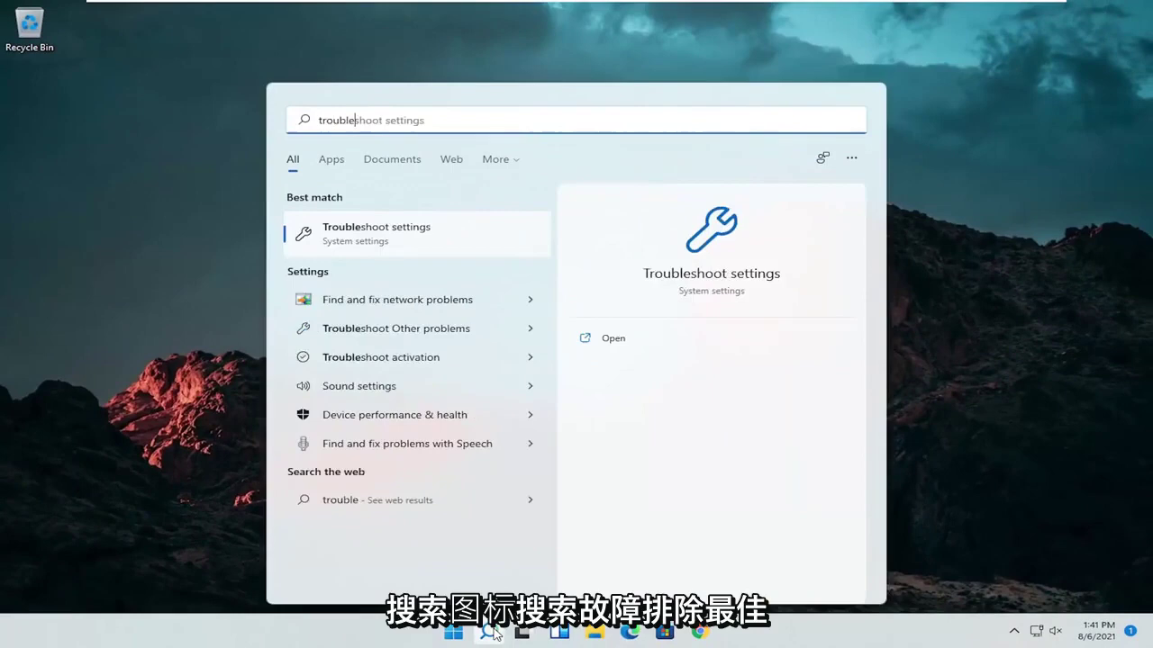
type("shoot")
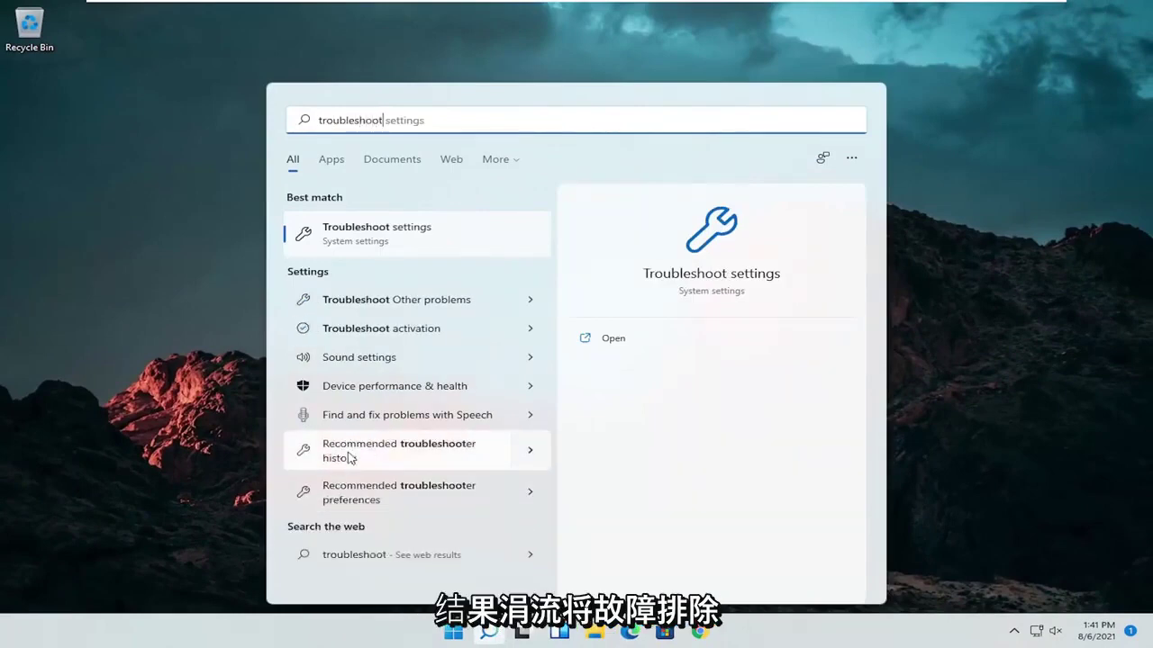
left_click(383, 233)
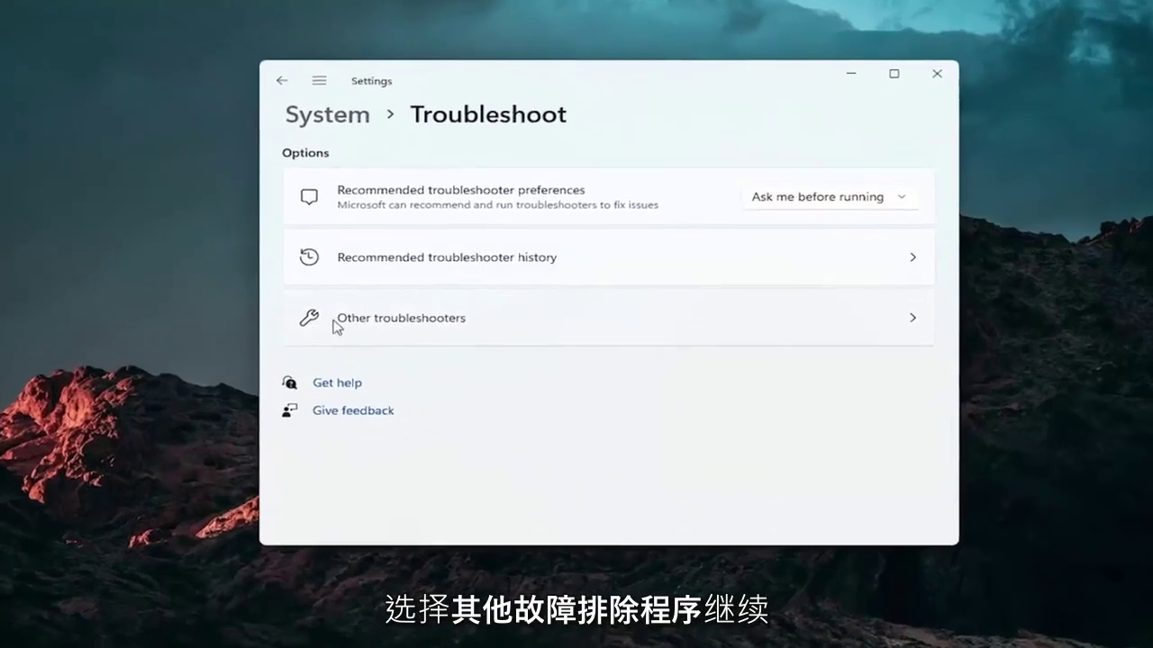
left_click(338, 326)
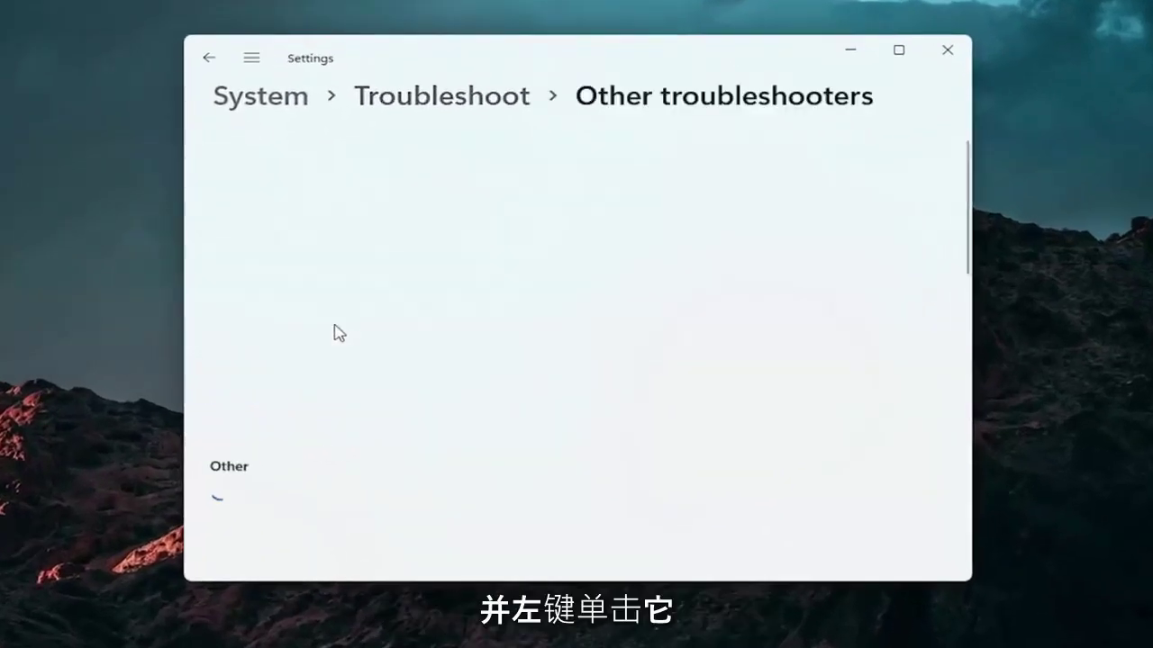
Run the Keyboard troubleshooter, and close it and the Settings window once it finishes
scroll(337, 326, "down", 4)
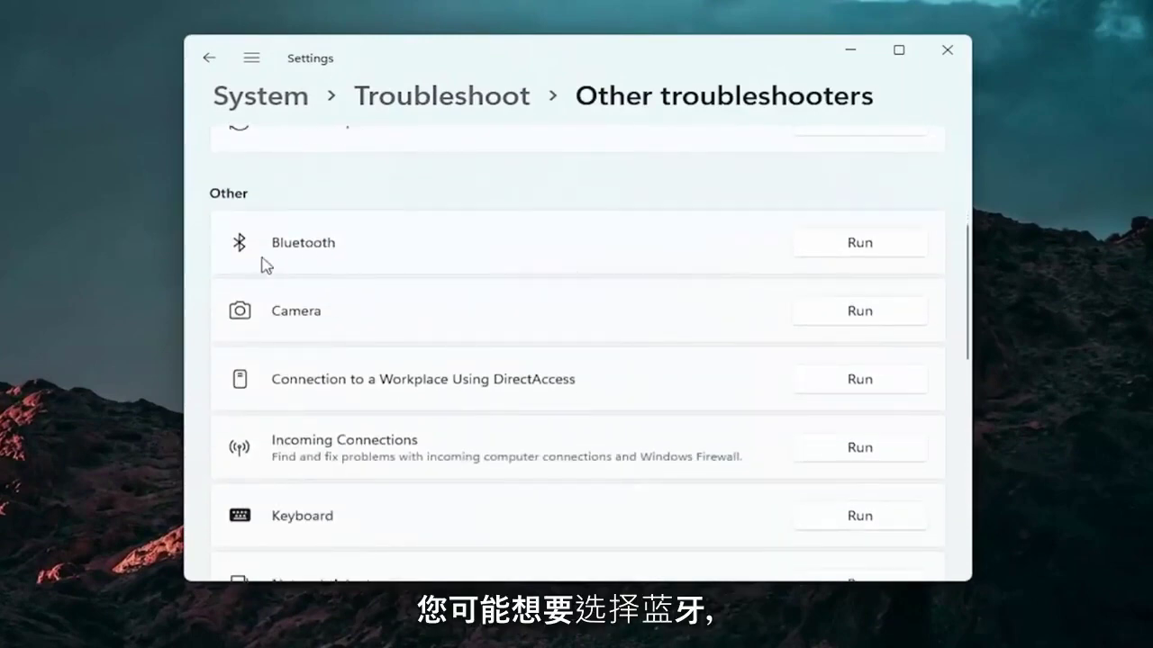
scroll(358, 360, "up", 1)
scroll(360, 360, "down", 1)
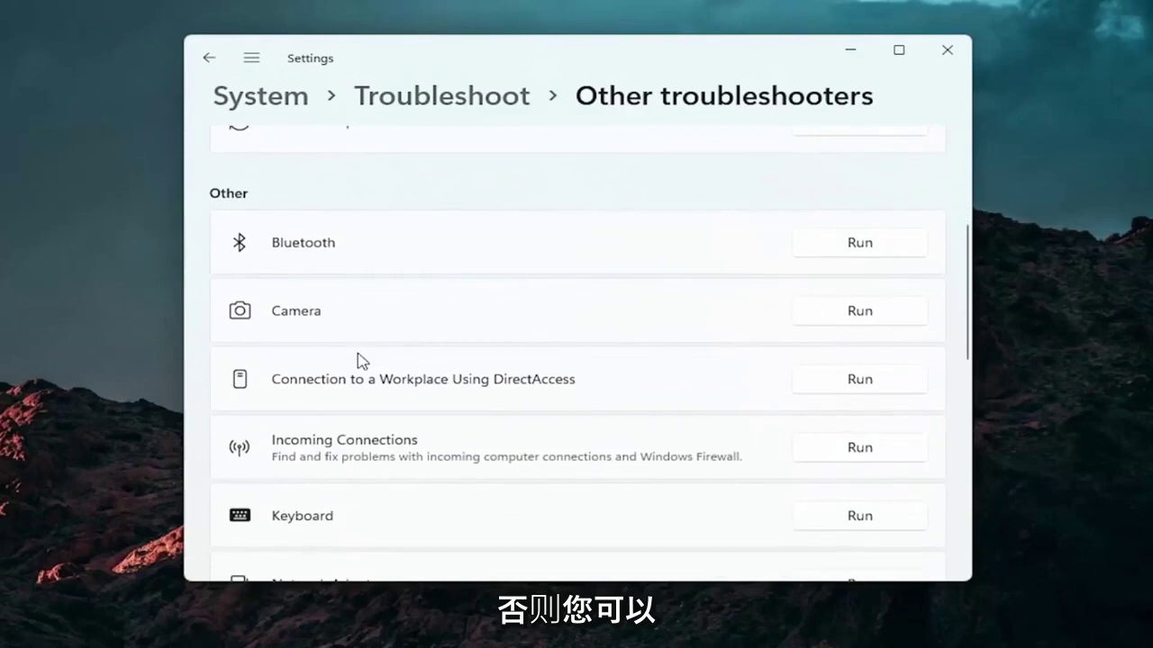
scroll(360, 362, "down", 3)
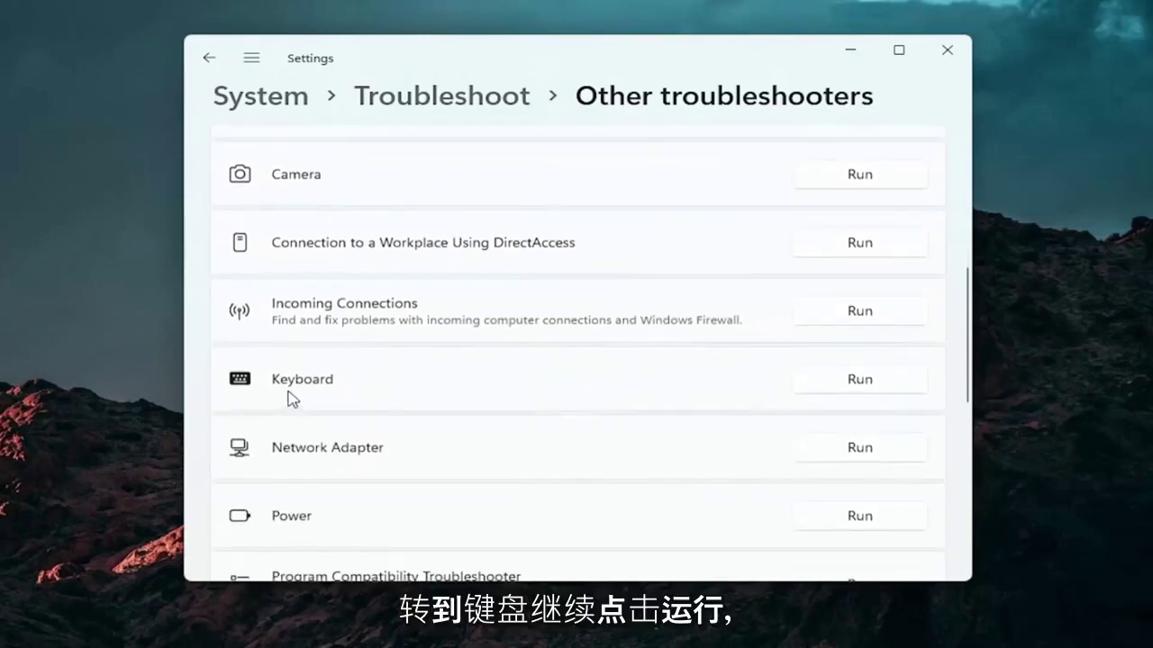
left_click(860, 376)
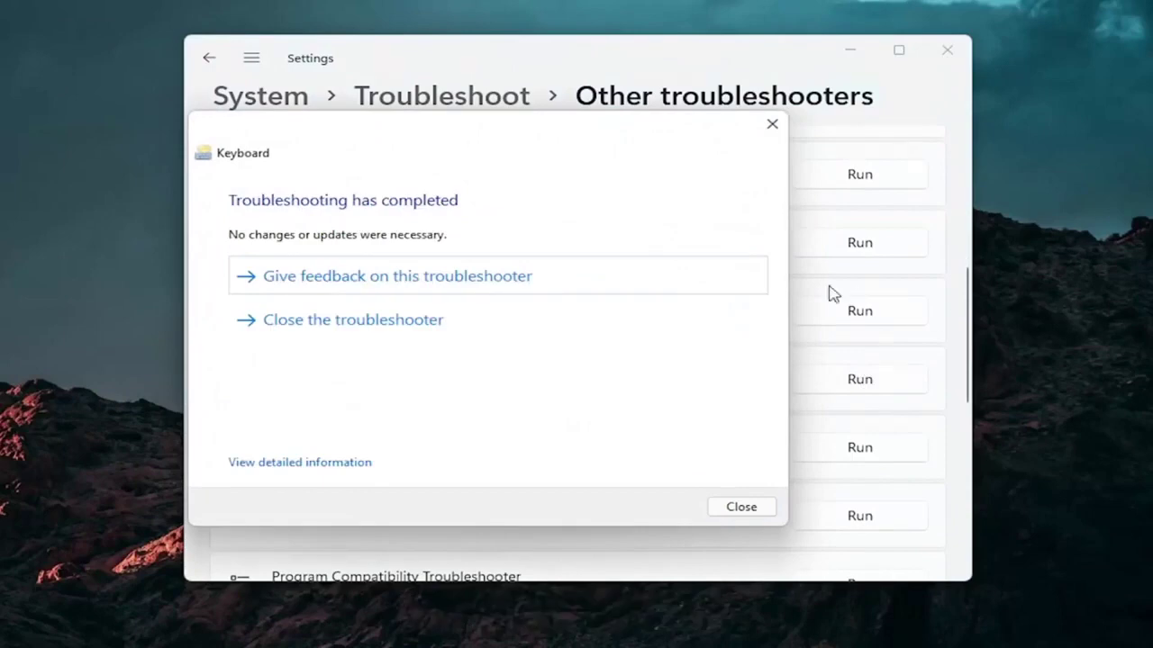
left_click(771, 126)
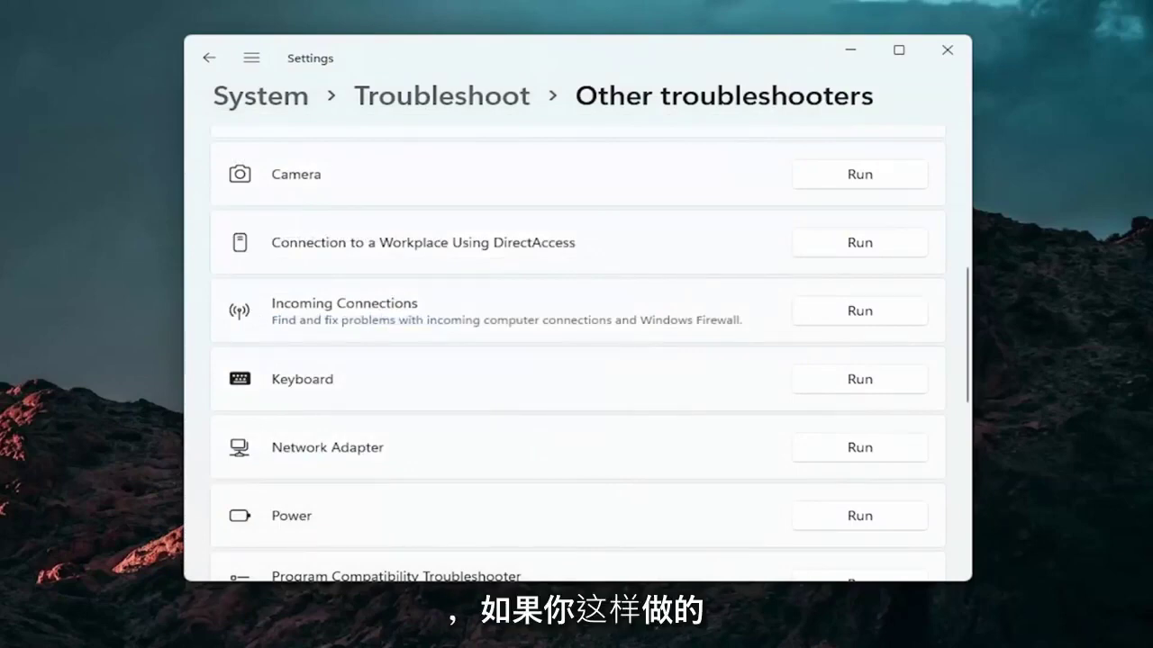
left_click(947, 50)
Search Windows for "cmd" and open Command Prompt as administrator, allowing it to make changes to the device
mouse_move(493, 633)
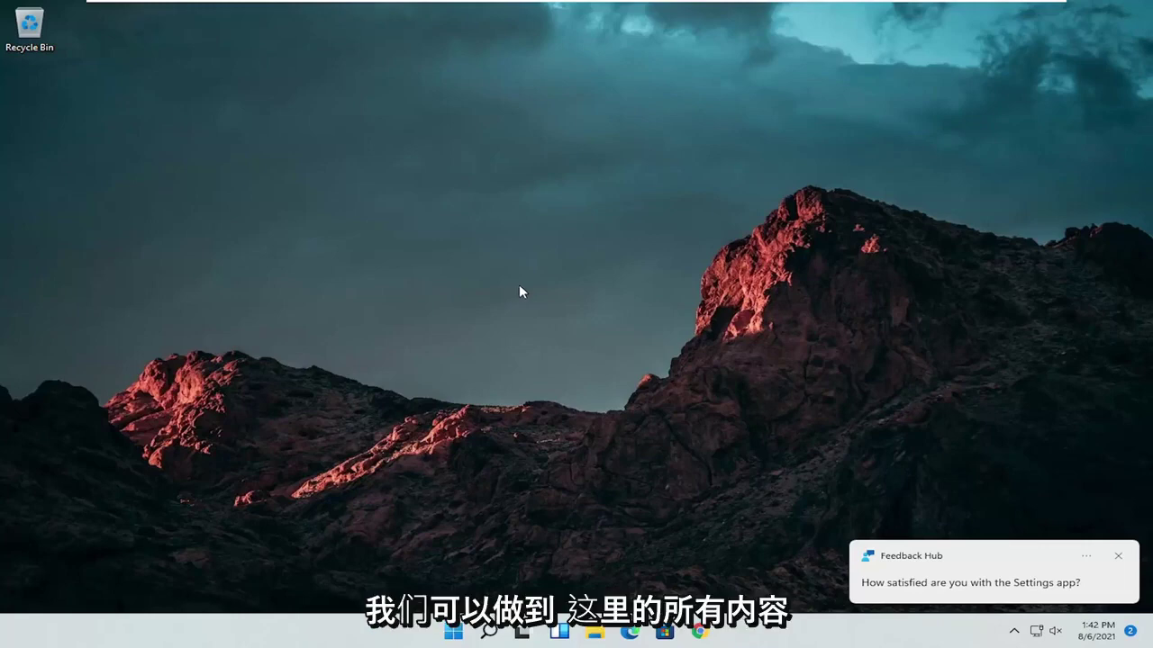
left_click(483, 643)
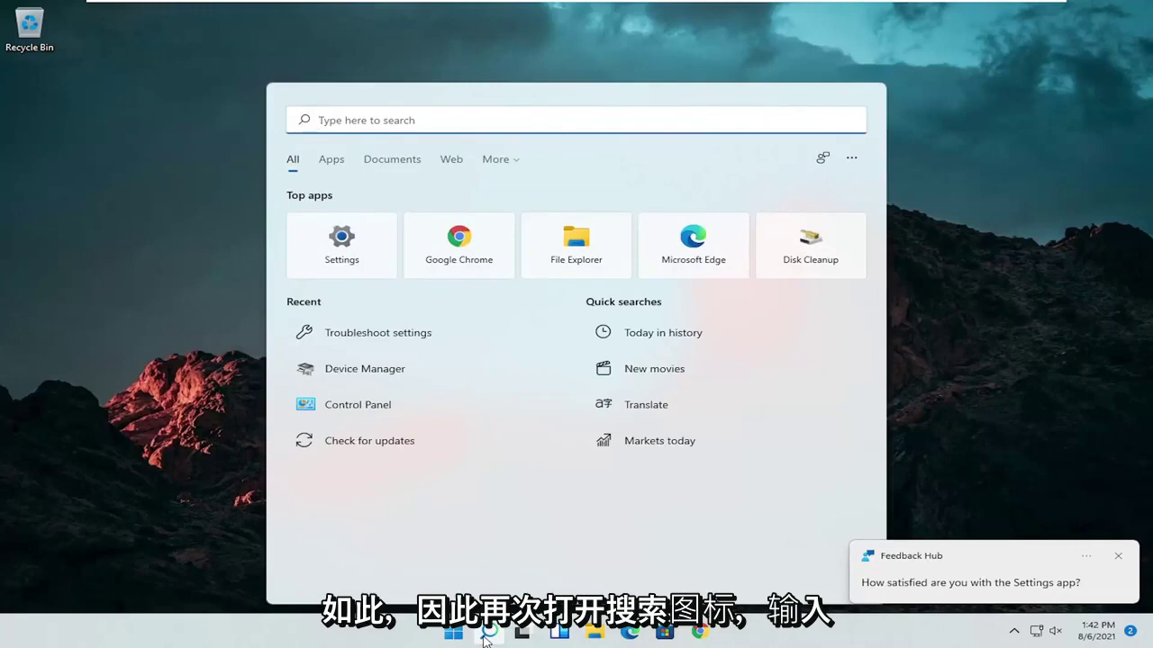
type("cmd")
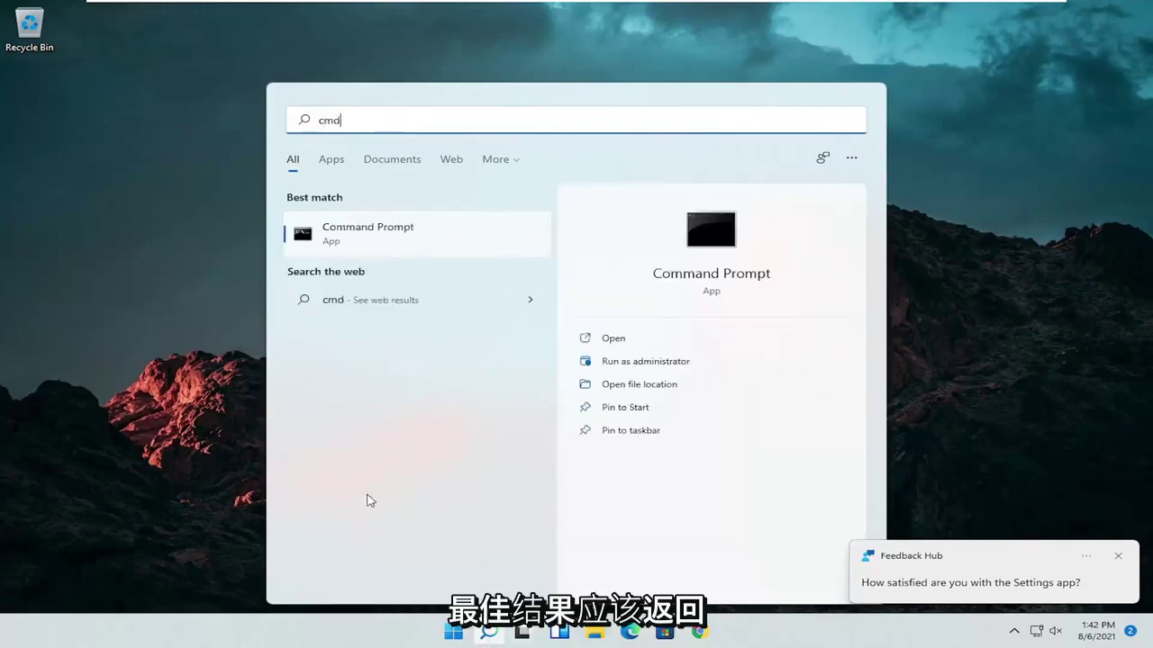
right_click(343, 233)
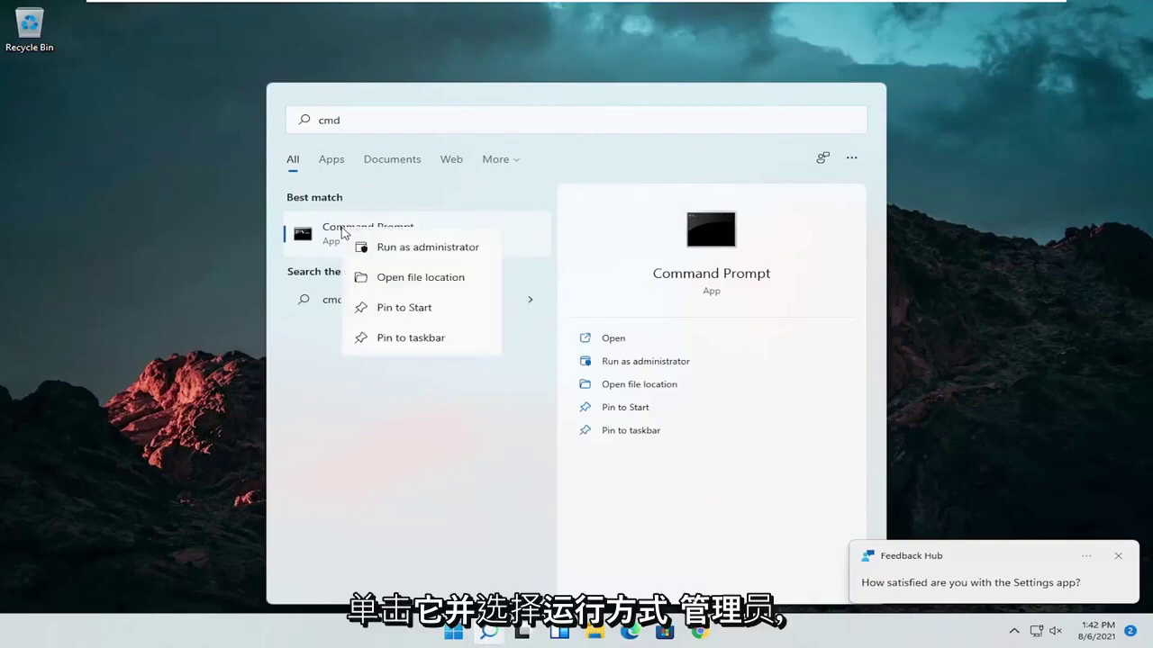
left_click(393, 249)
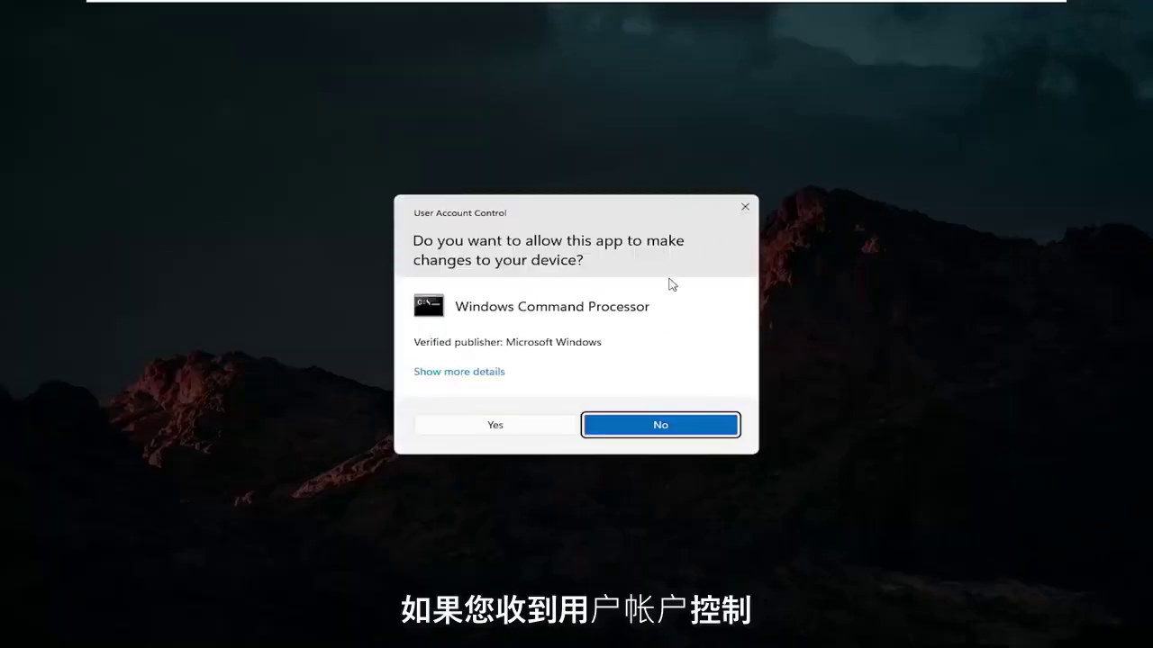
left_click(493, 429)
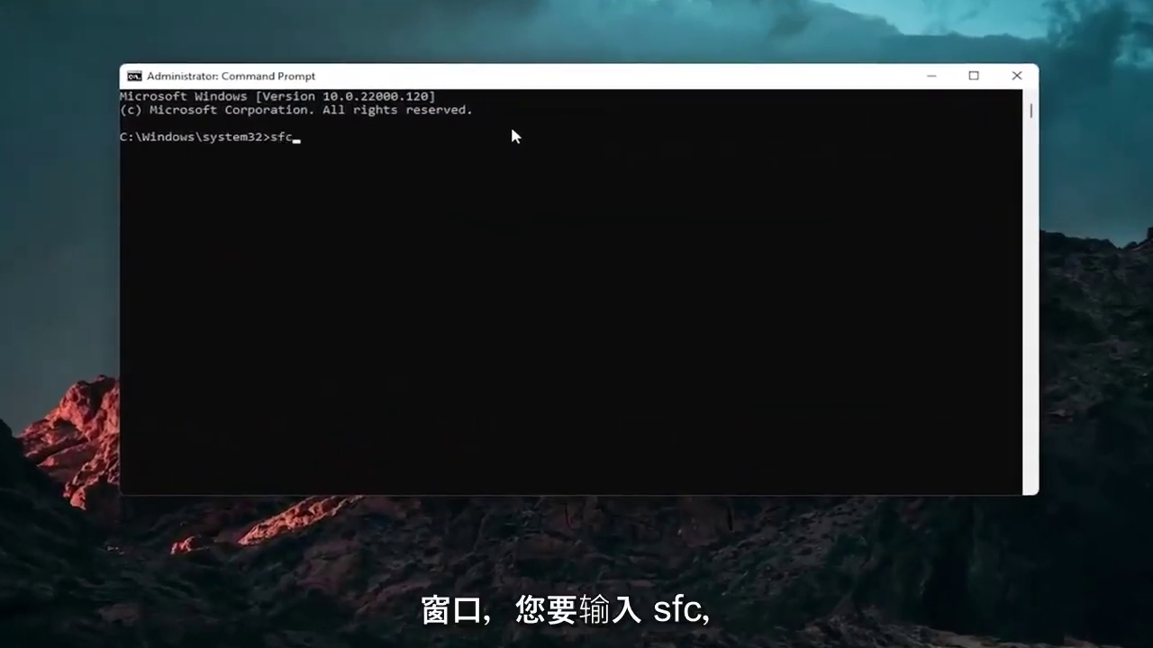
Run the system file scan with "sfc /scannow" and close Command Prompt when it completes
type("scannow")
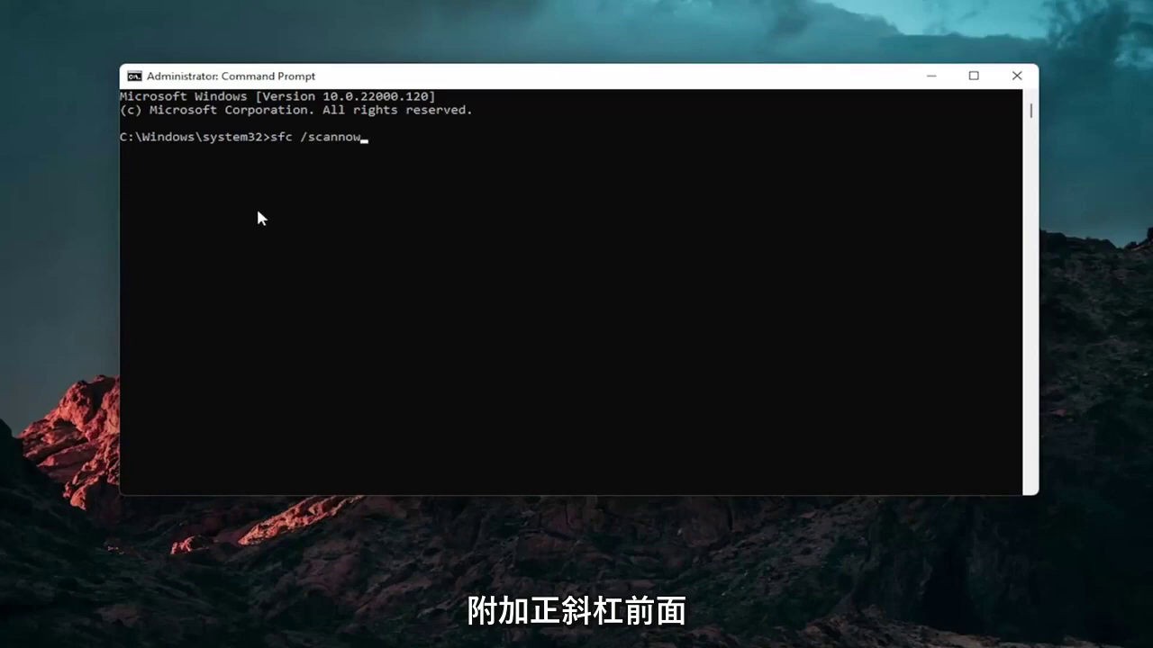
key("Return")
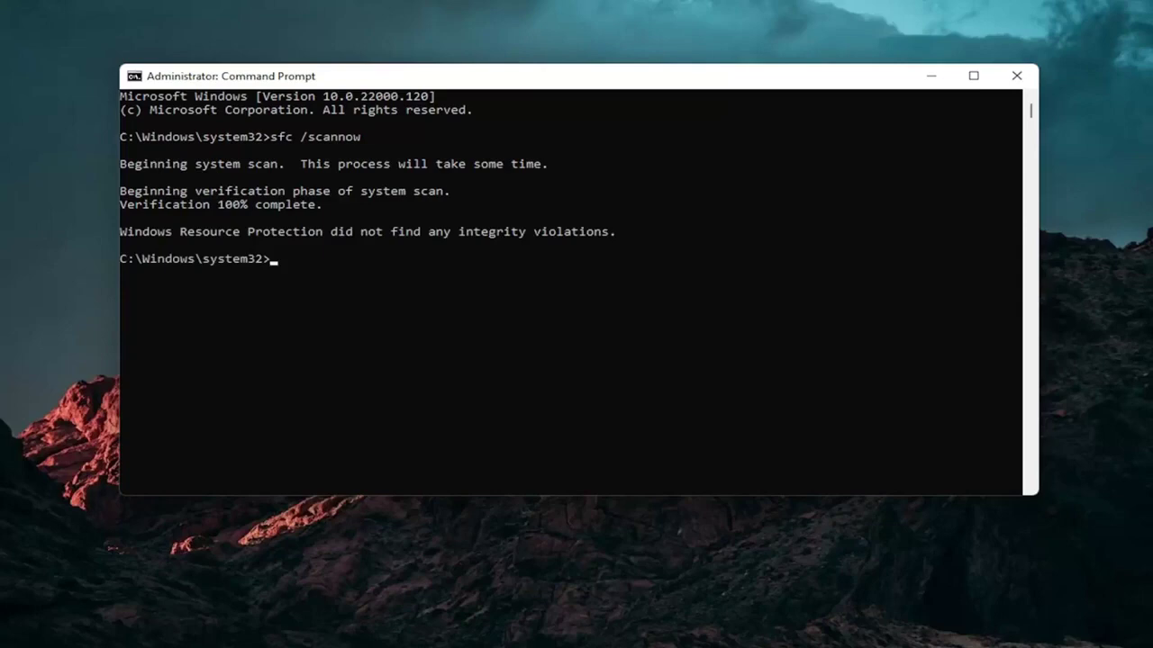
left_click(1017, 75)
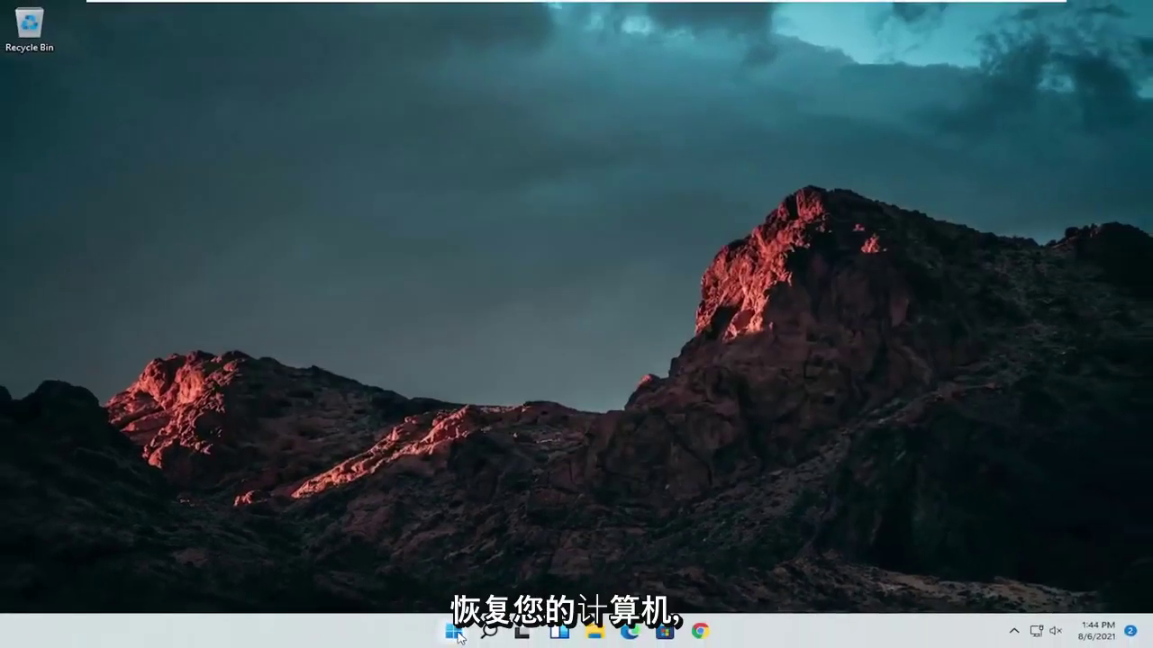